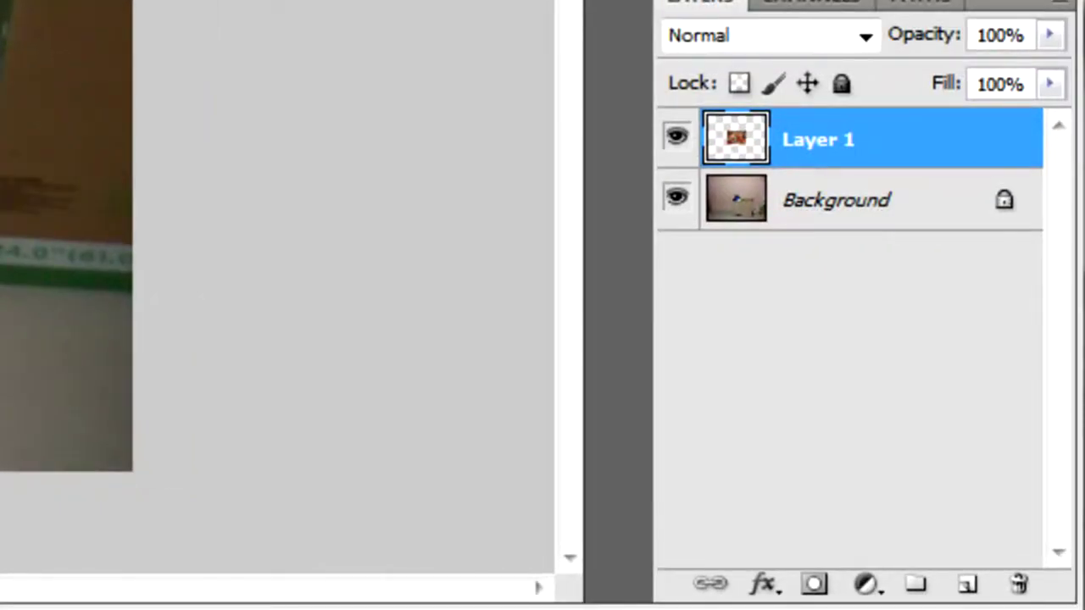
# Paste three more copies of the brick piece as new layers.
pyautogui.hotkey('ctrl', 'v')
pyautogui.hotkey('ctrl', 'v')
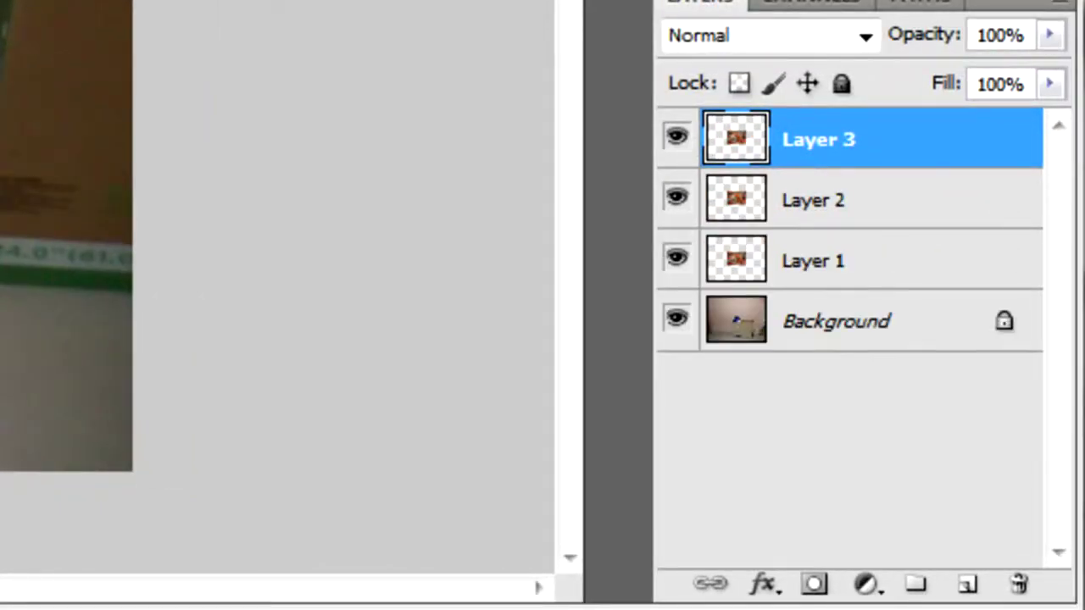
pyautogui.hotkey('ctrl', 'v')
pyautogui.hotkey('ctrl', 'v')
pyautogui.hotkey('ctrl', 'v')
pyautogui.hotkey('ctrl', 'v')
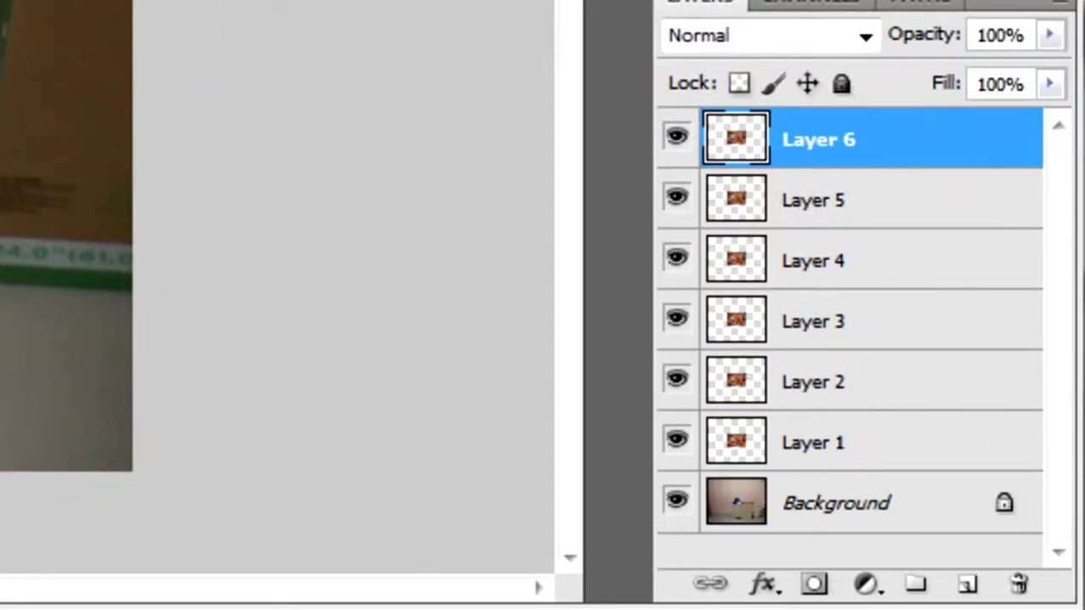
pyautogui.hotkey('ctrl', 'v')
pyautogui.hotkey('ctrl', 'v')
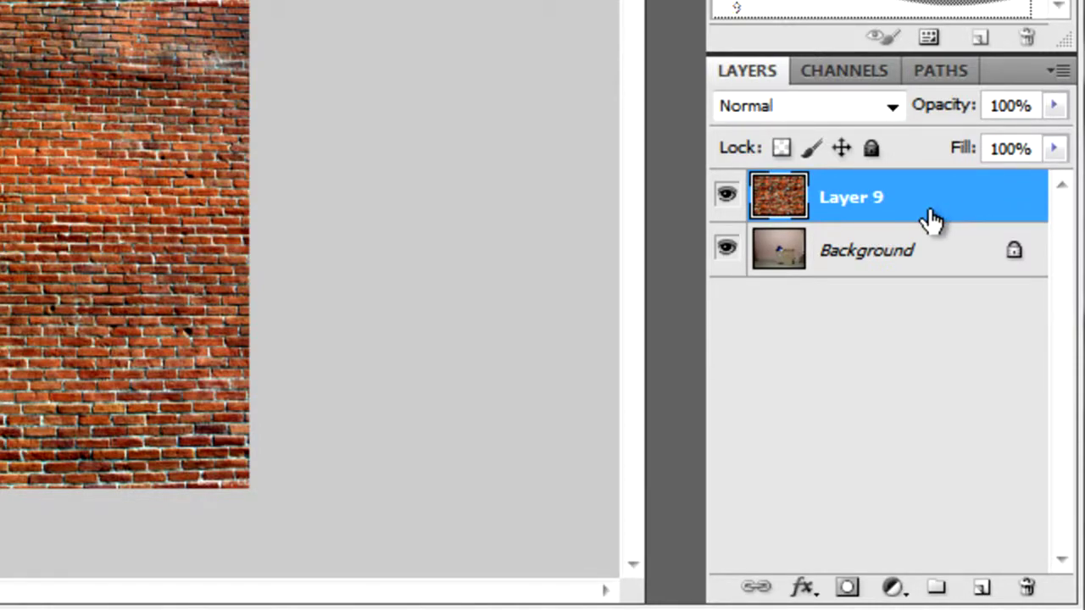
# Duplicate the room photo layer and move Layer 9 beneath the Background copy.
pyautogui.rightClick(892, 248)
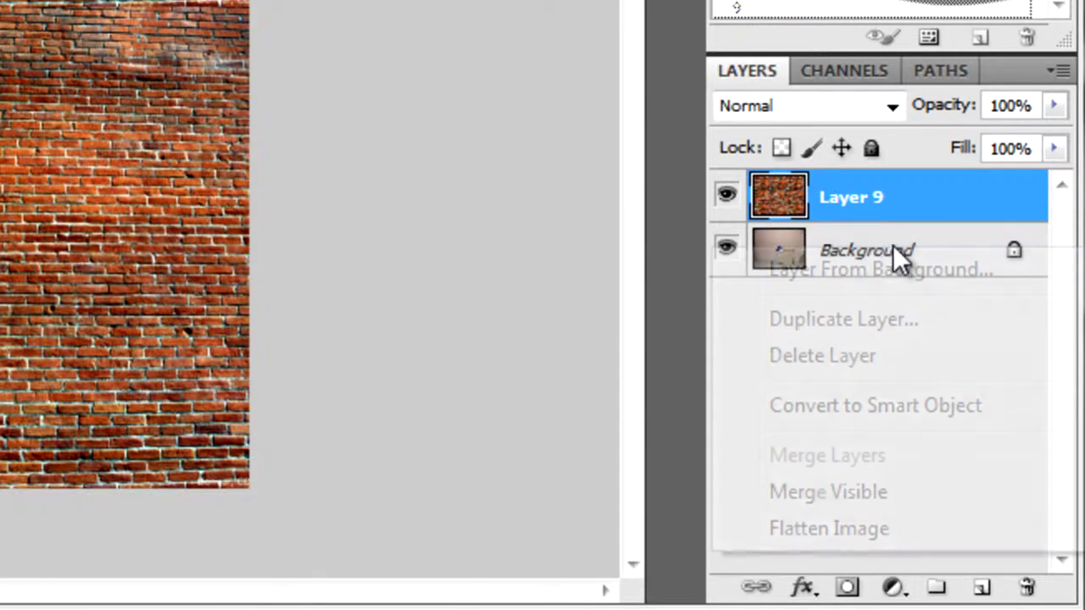
pyautogui.click(866, 315)
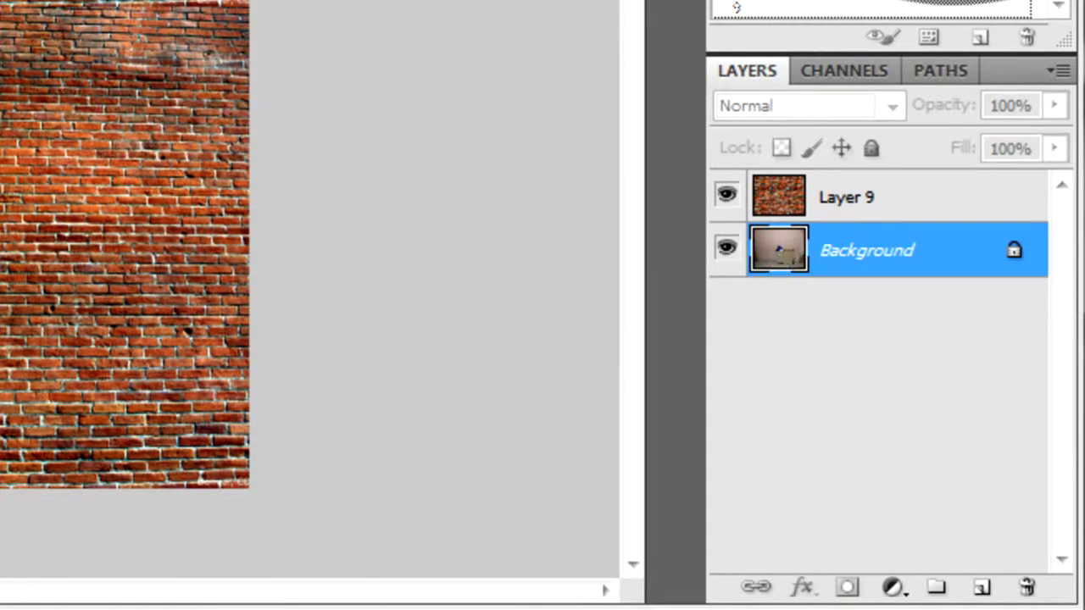
pyautogui.press('Return')
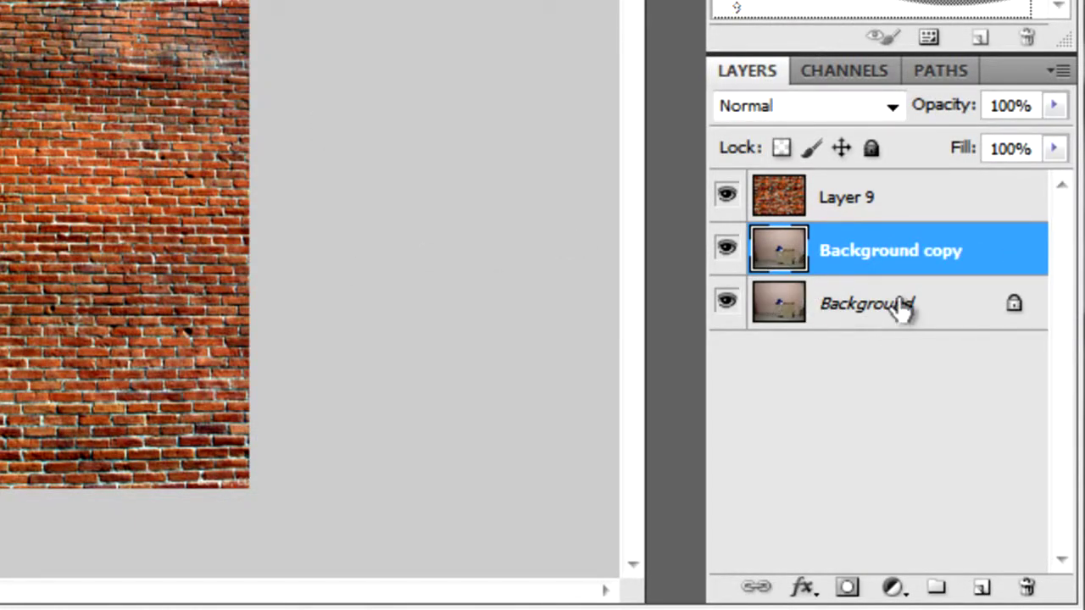
pyautogui.moveTo(848, 197); pyautogui.dragTo(847, 276)
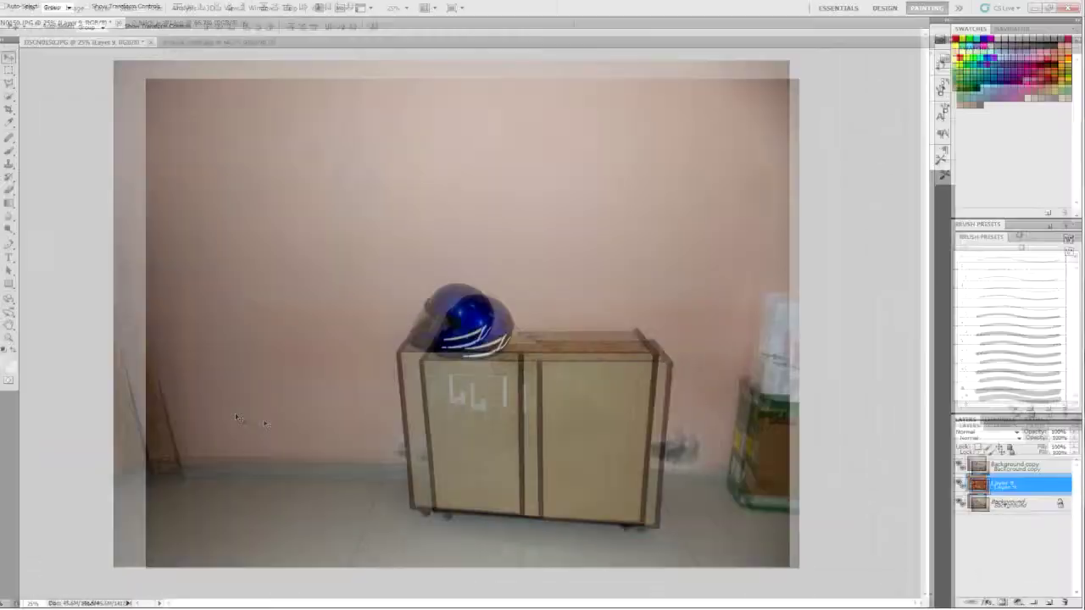
# Switch to the Brush tool with a 60 px hard round brush.
pyautogui.press('b')
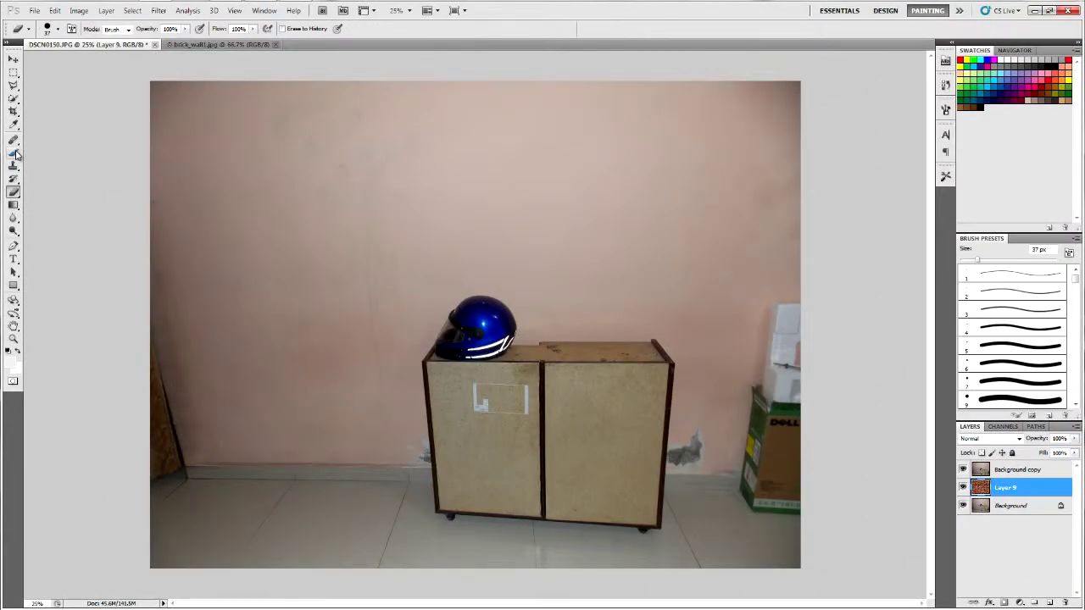
pyautogui.click(16, 153)
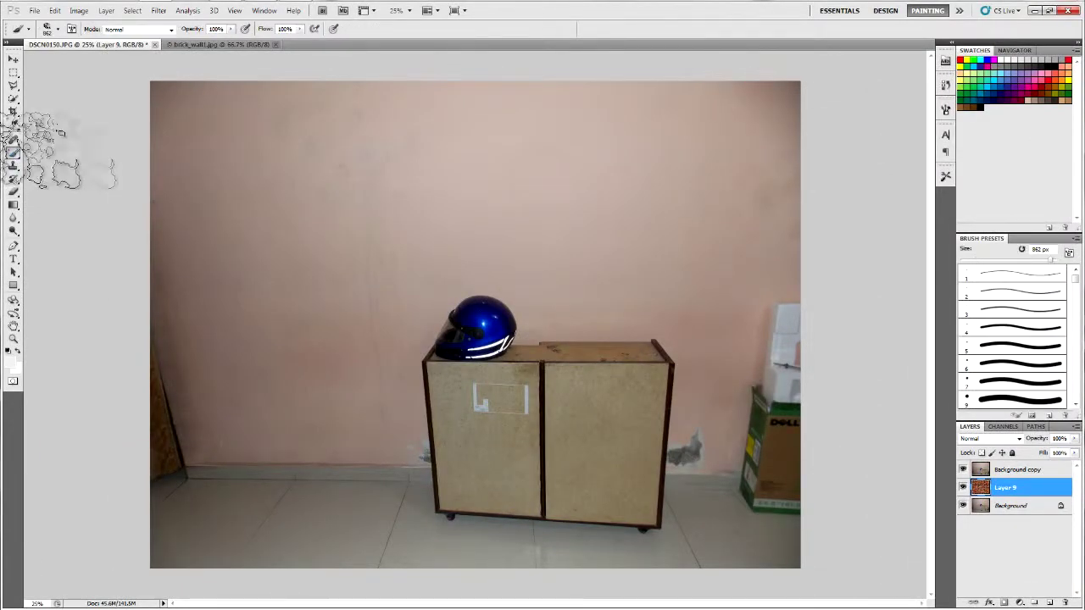
pyautogui.click(57, 29)
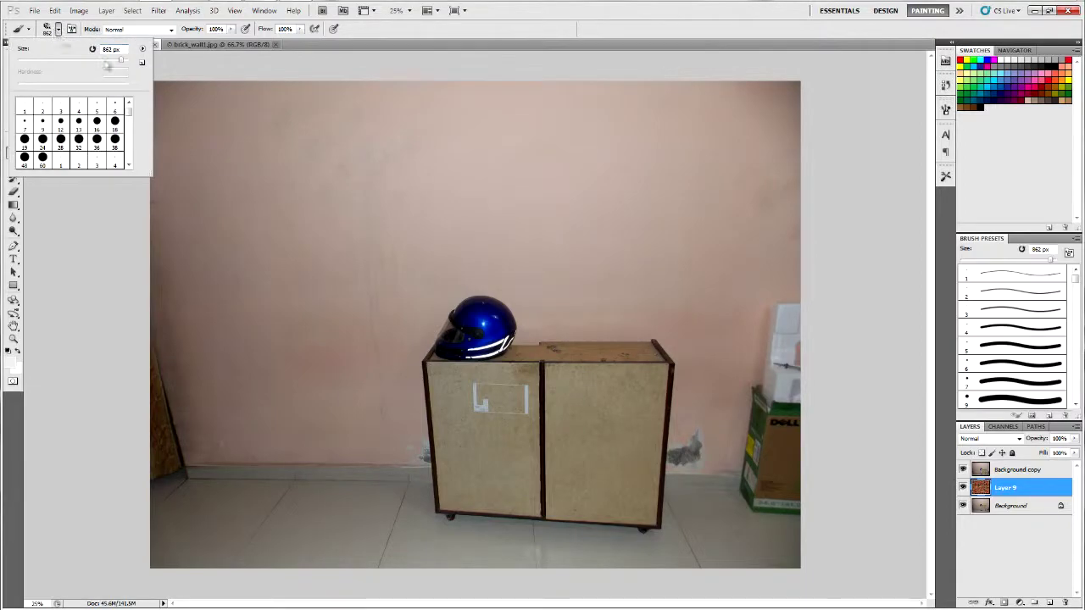
pyautogui.click(97, 139)
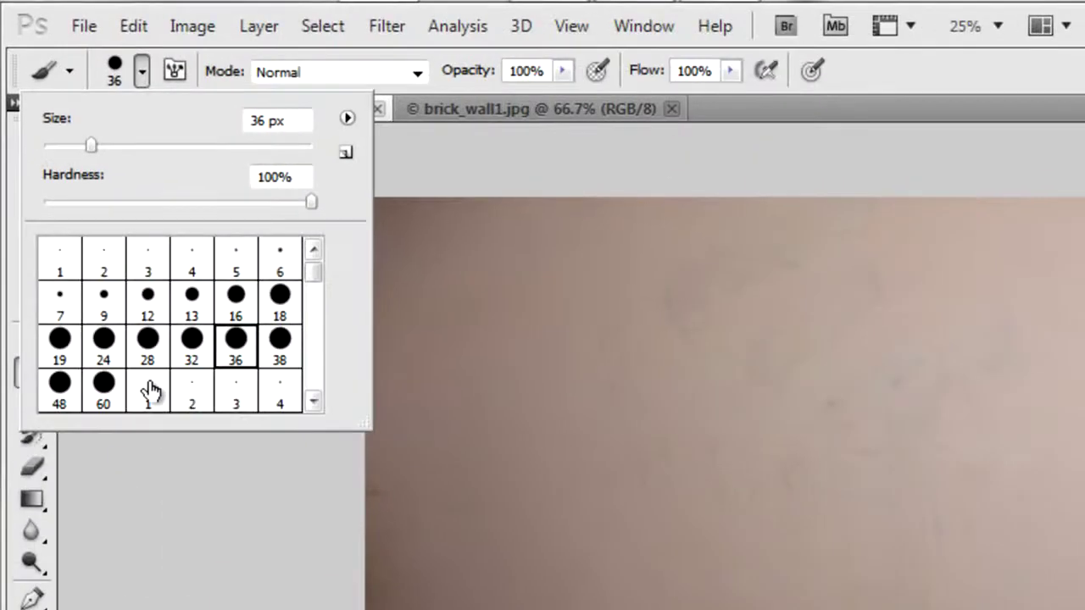
pyautogui.click(42, 158)
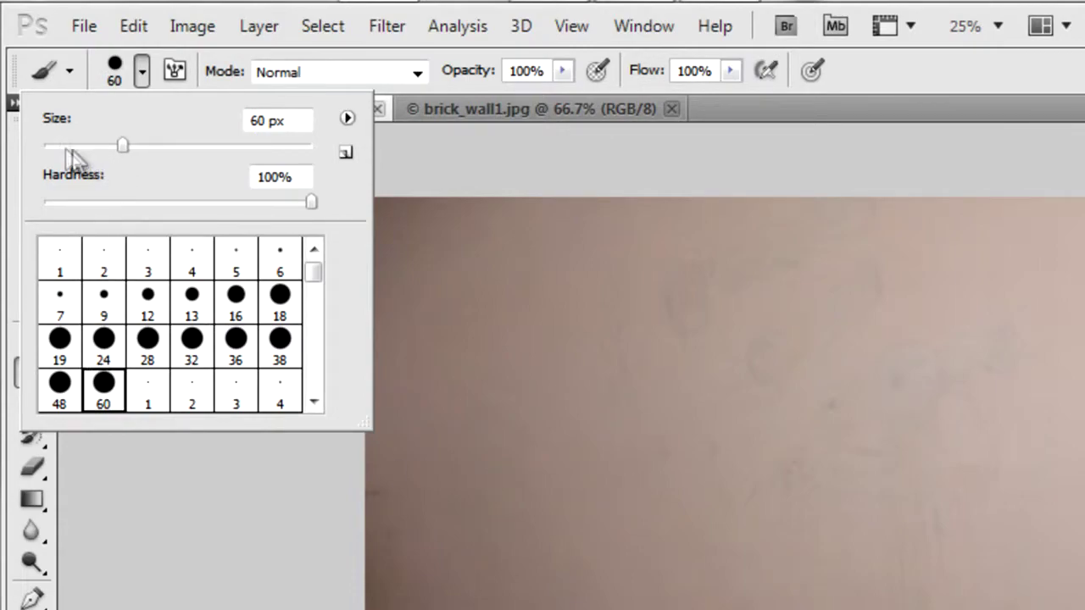
pyautogui.click(64, 146)
pyautogui.click(111, 395)
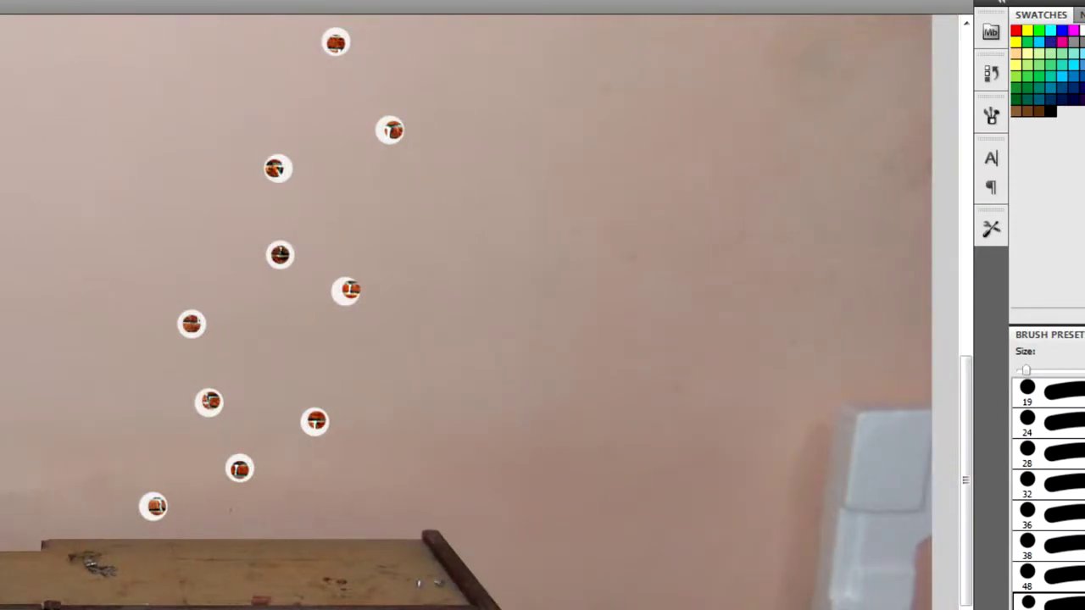
# Enlarge the brush slightly and dab white onto the lower edge of a hole.
pyautogui.press(']')
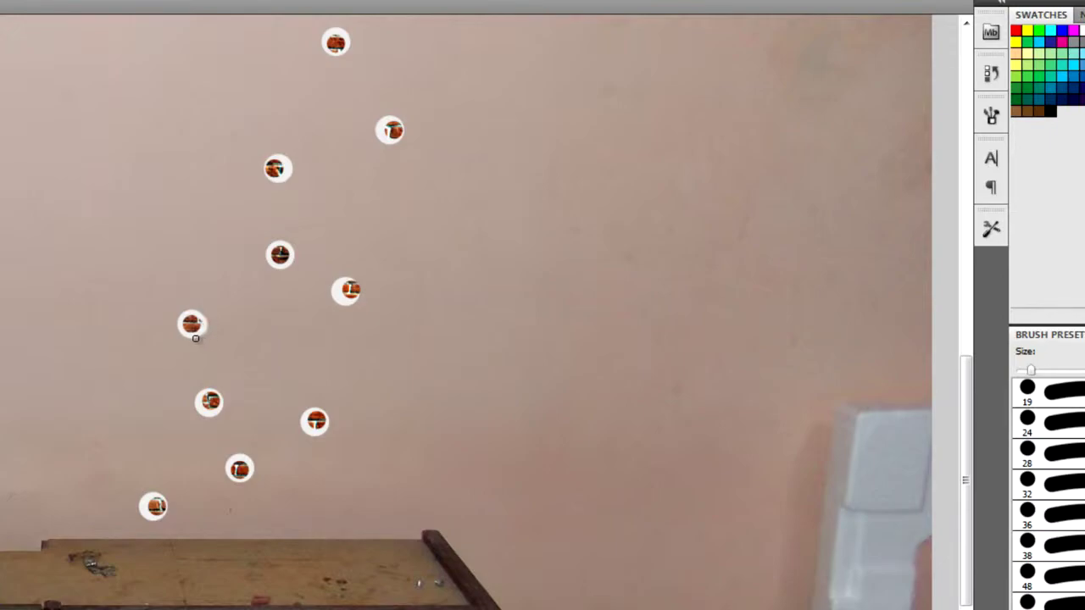
pyautogui.click(189, 336)
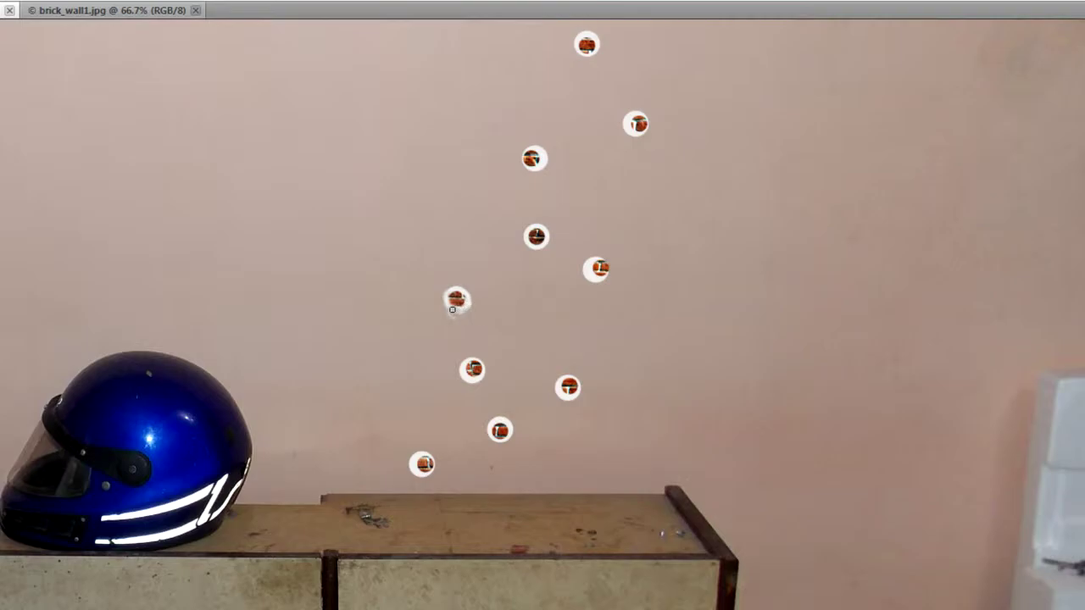
# Paint white smears around the holes, then reapply the last filter to make every rim ragged.
pyautogui.moveTo(451, 311); pyautogui.dragTo(465, 298)
pyautogui.moveTo(458, 308); pyautogui.dragTo(464, 292)
pyautogui.moveTo(546, 243); pyautogui.dragTo(529, 248)
pyautogui.hotkey('ctrl', 'f')
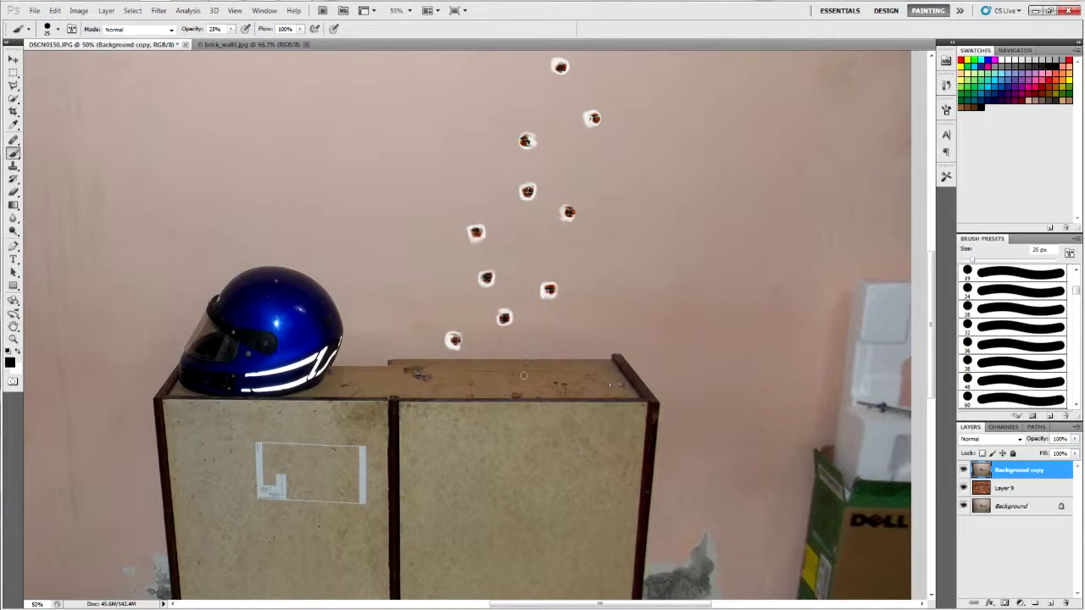
# Paint over the grey mark below the lowest hole, checking the photo at 25% before returning to 50%.
pyautogui.click(507, 341)
pyautogui.click(399, 10)
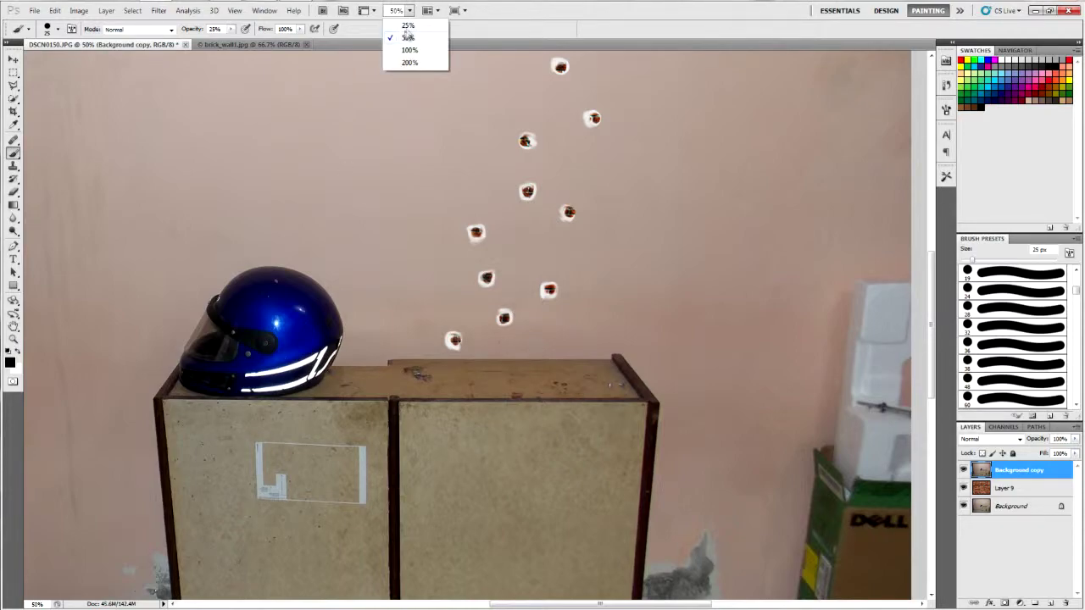
pyautogui.click(398, 26)
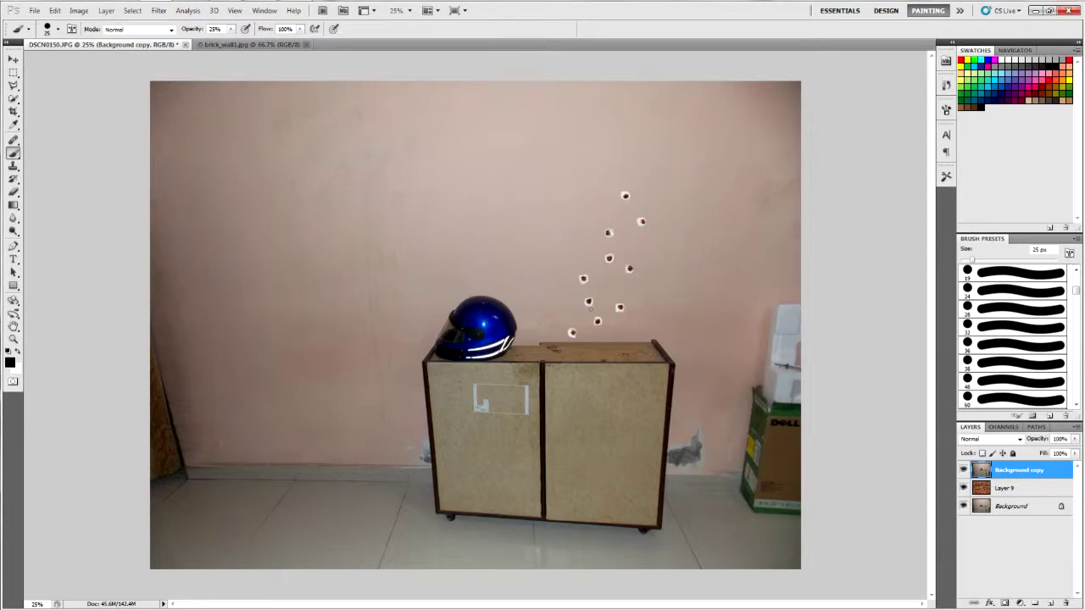
pyautogui.press('v')
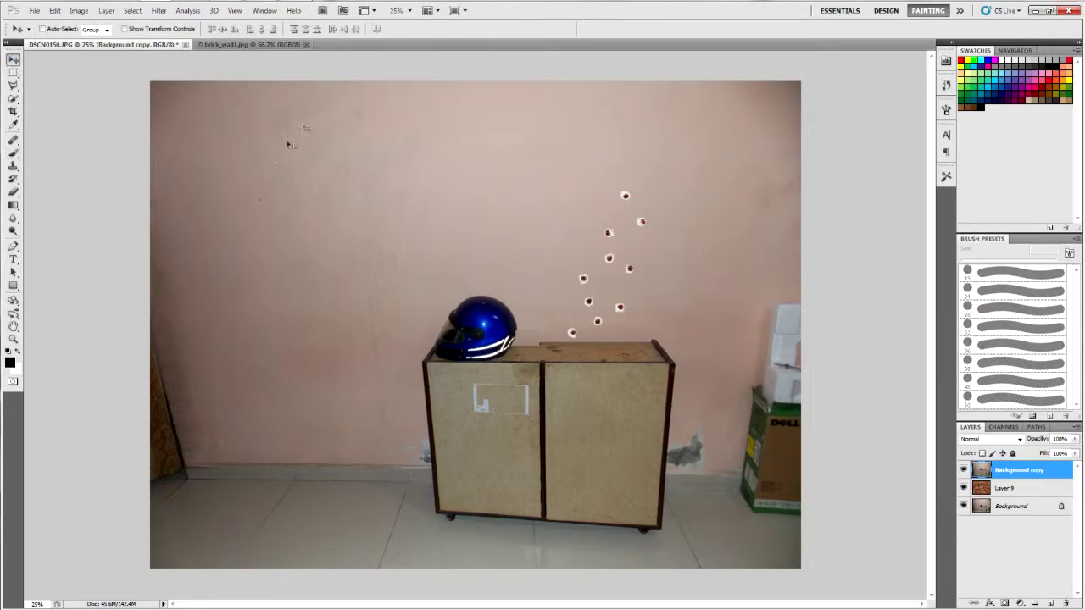
pyautogui.click(409, 10)
pyautogui.click(407, 38)
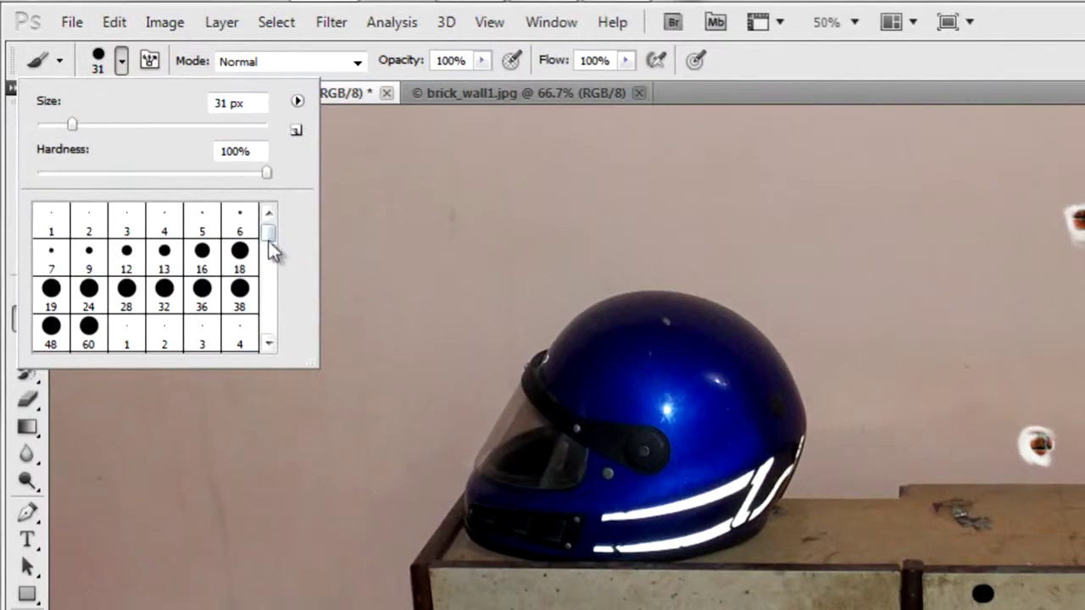
# Choose the 1396 crack brush at 145 px, then select all the crack layers.
pyautogui.click(270, 254)
pyautogui.moveTo(271, 259); pyautogui.dragTo(271, 285)
pyautogui.click(125, 270)
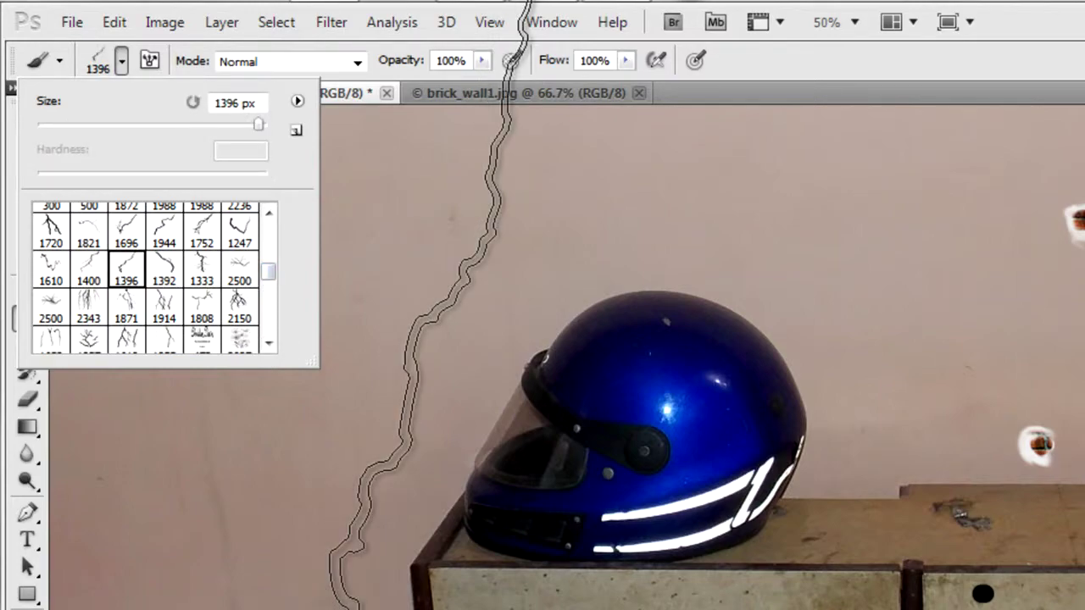
pyautogui.click(223, 125)
pyautogui.click(178, 126)
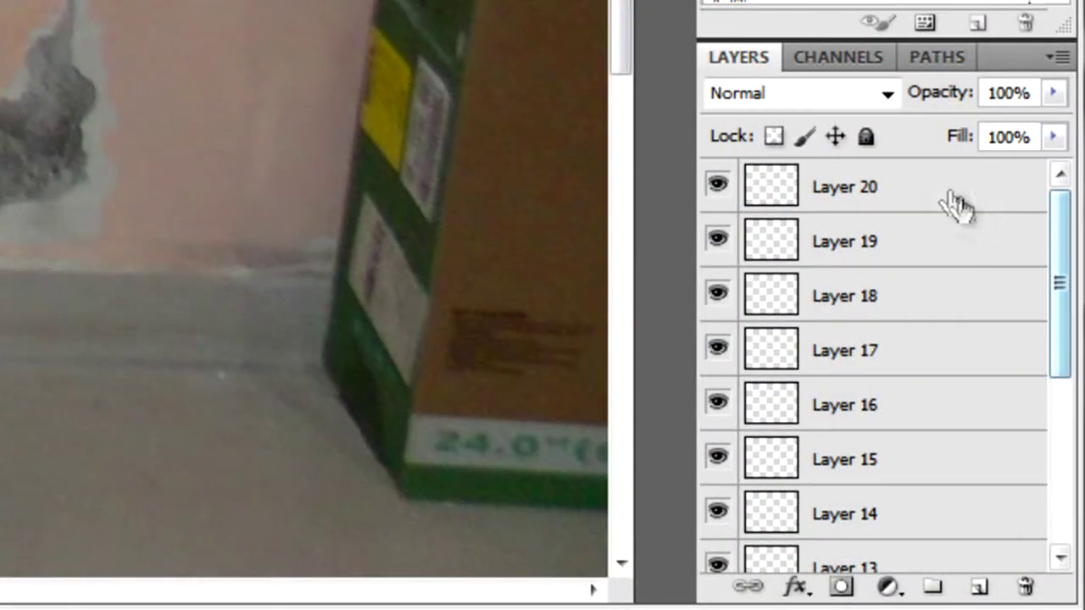
pyautogui.keyDown('shift'); pyautogui.click(949, 202); pyautogui.keyUp('shift')
# Merge the selected crack layers and open the merged layer's options.
pyautogui.rightClick(945, 199)
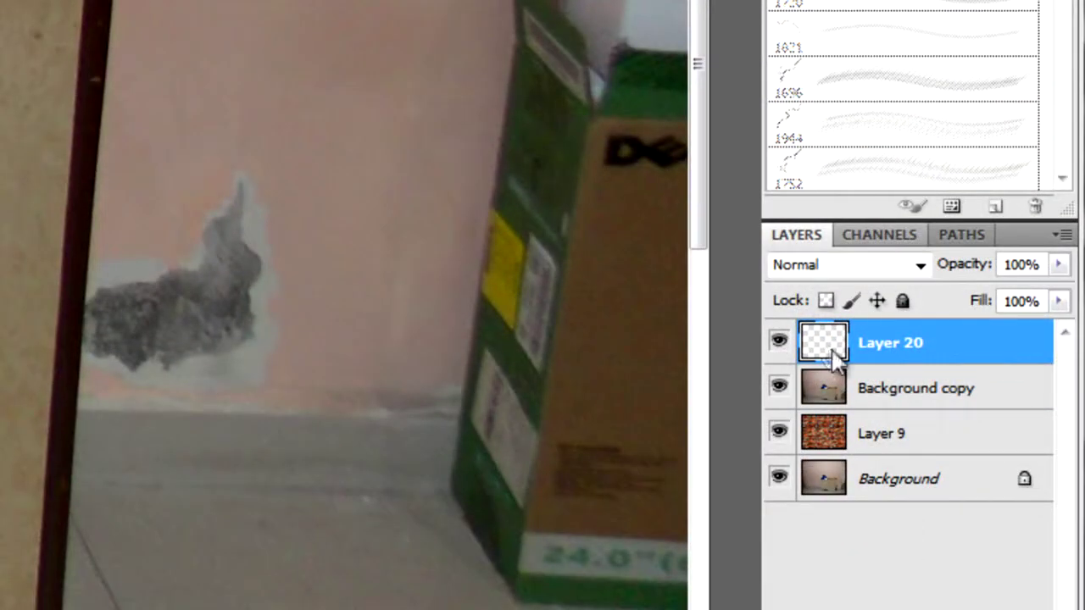
pyautogui.rightClick(835, 355)
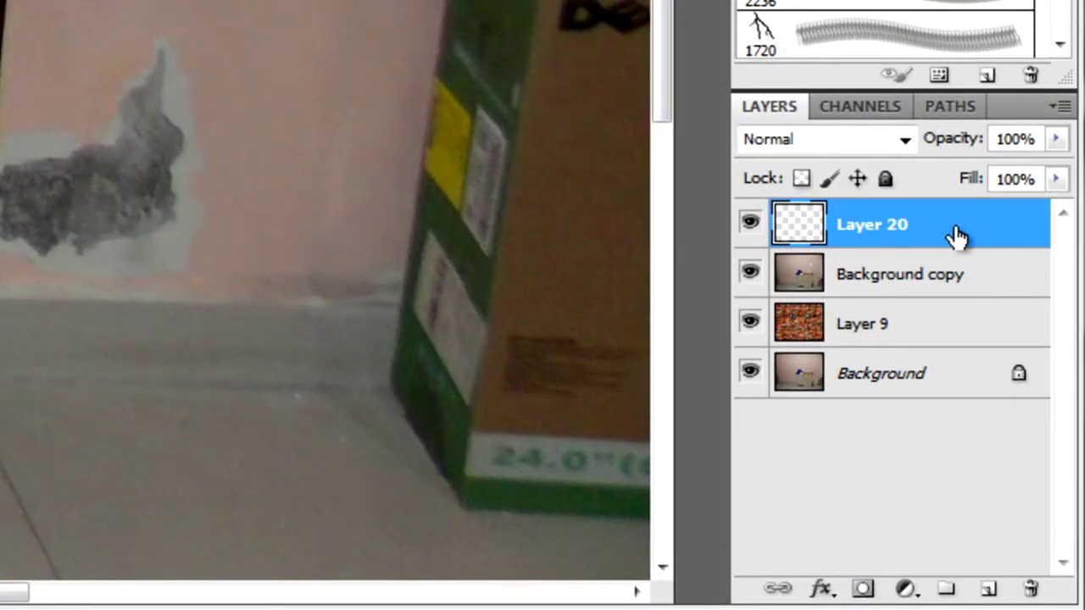
# Duplicate Layer 20, load its pixels as a selection, and move the copy below Layer 20.
pyautogui.rightClick(956, 225)
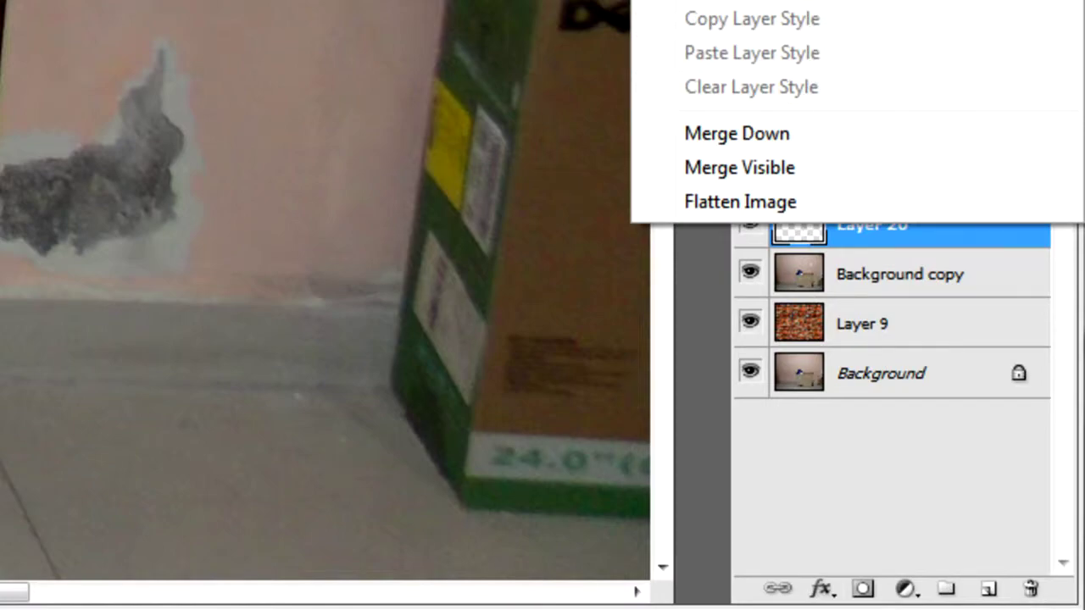
pyautogui.press('Escape')
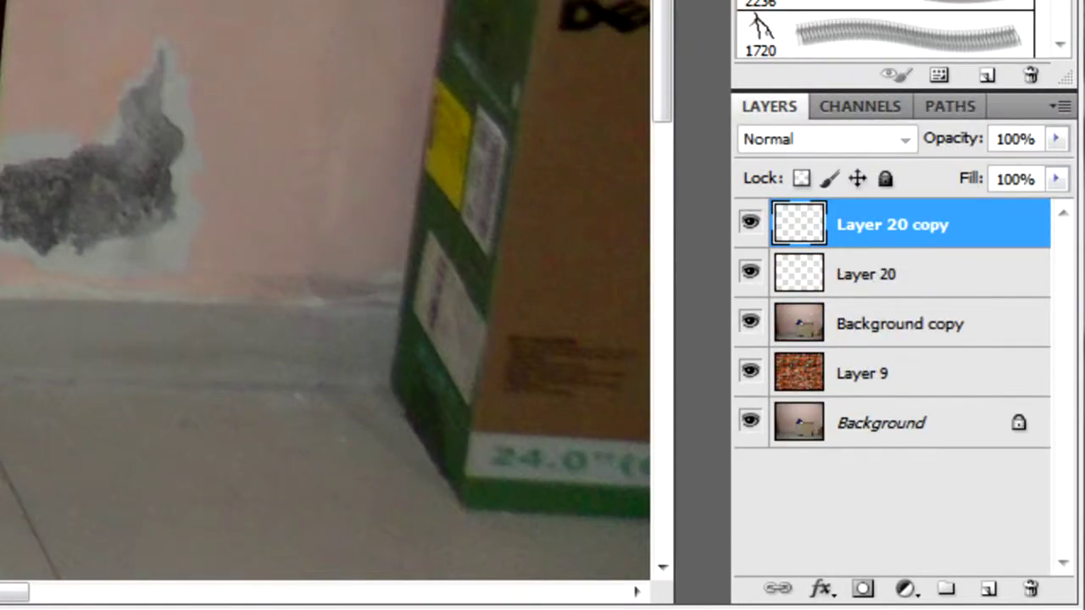
pyautogui.hotkey('ctrl', 'j')
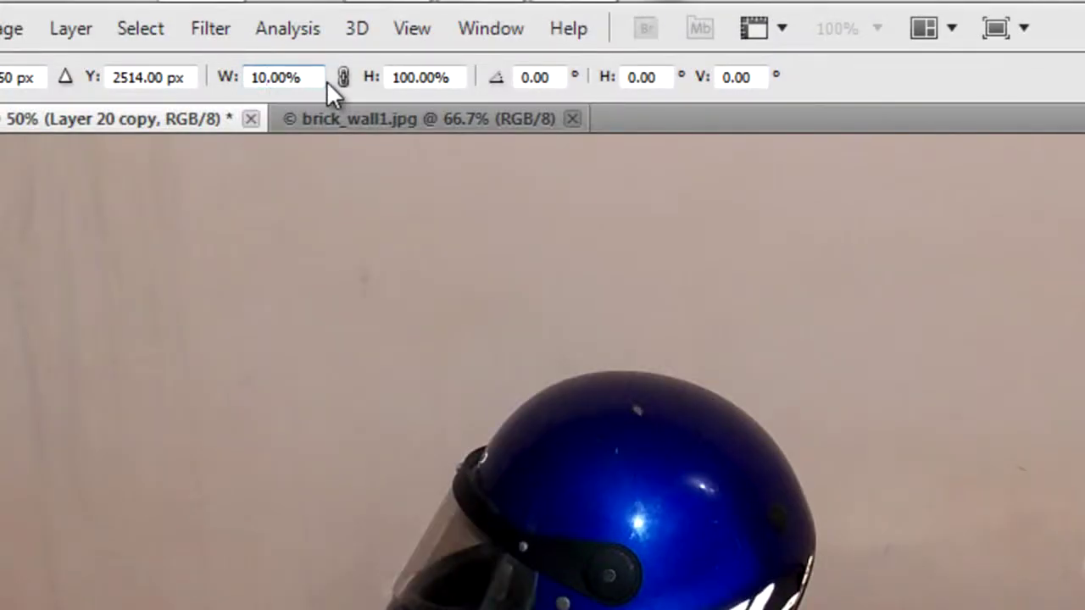
pyautogui.write('2')
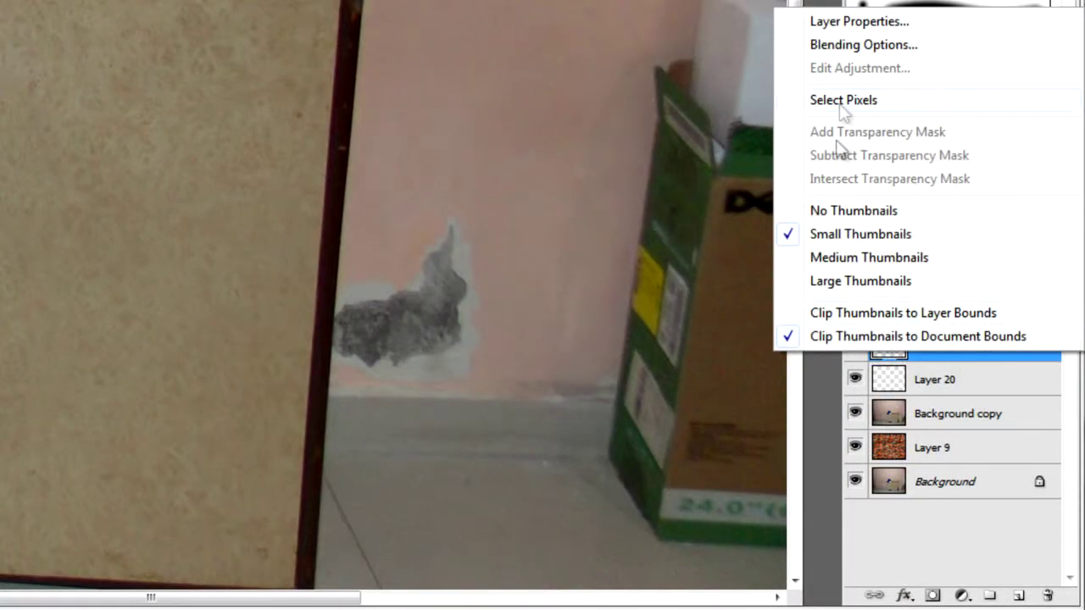
pyautogui.click(843, 102)
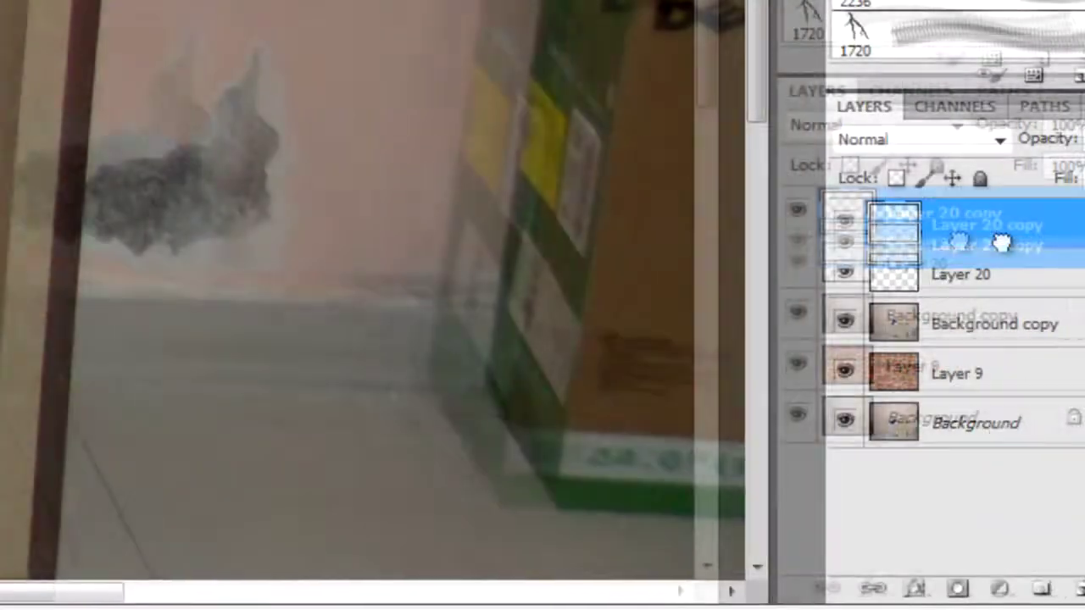
pyautogui.moveTo(1000, 245); pyautogui.dragTo(896, 266)
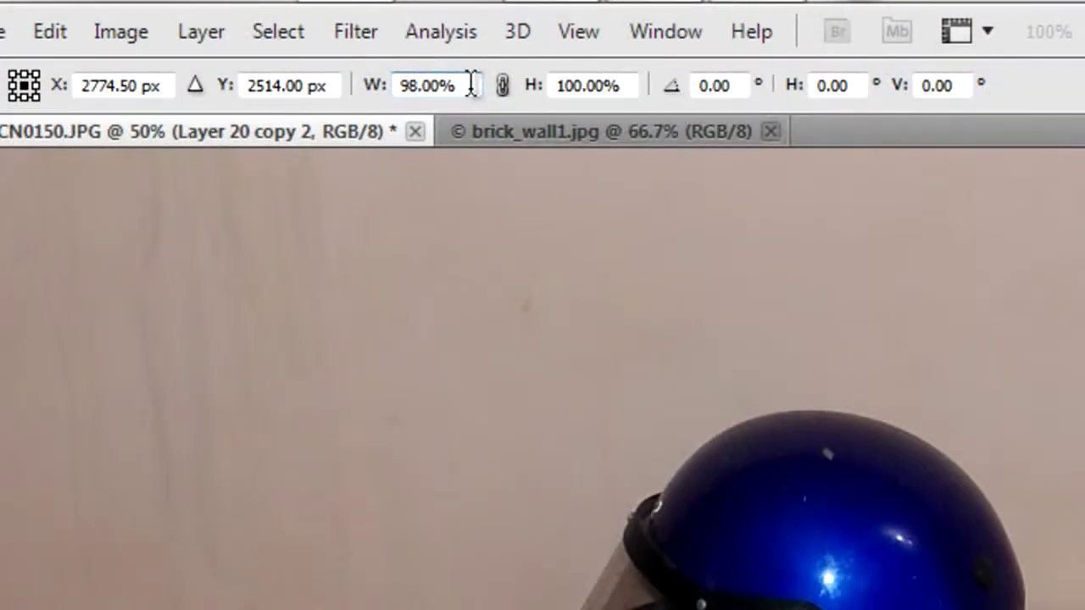
# Set the vertical scale of Layer 20 copy 2 to 98% in Free Transform.
pyautogui.click(575, 84)
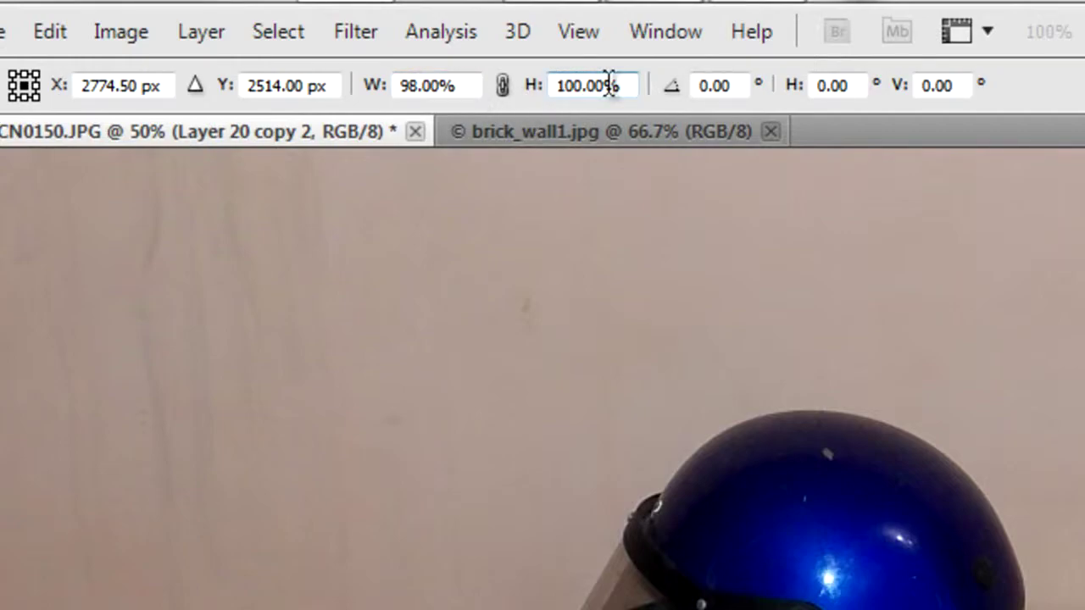
pyautogui.press('BackSpace')
pyautogui.press('BackSpace')
pyautogui.press('BackSpace')
pyautogui.write('98')
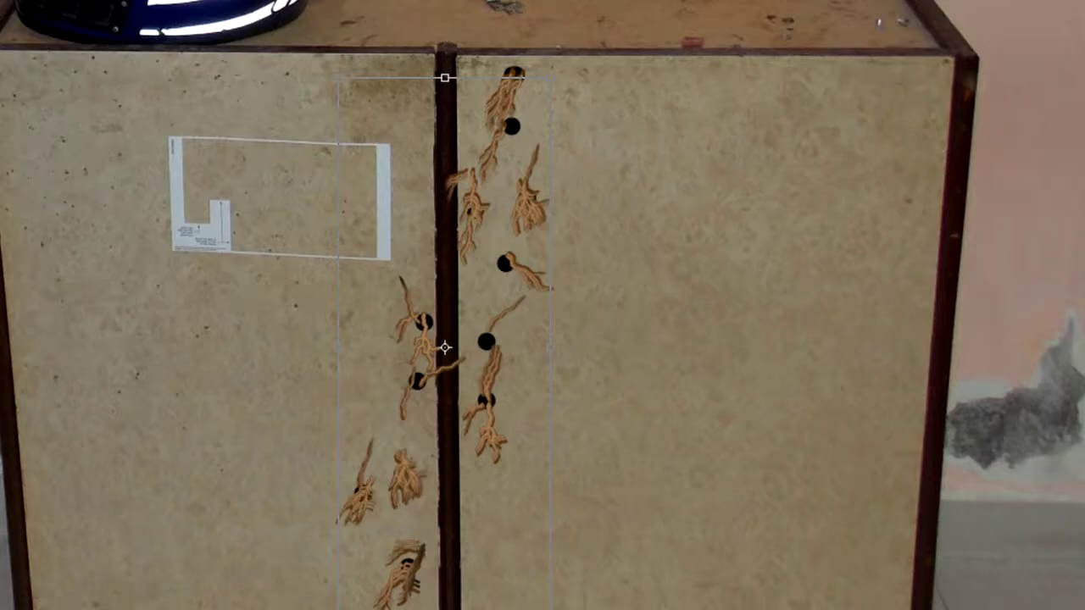
# Commit the 98% Free Transform on Layer 20 copy 2.
pyautogui.click(497, 307)
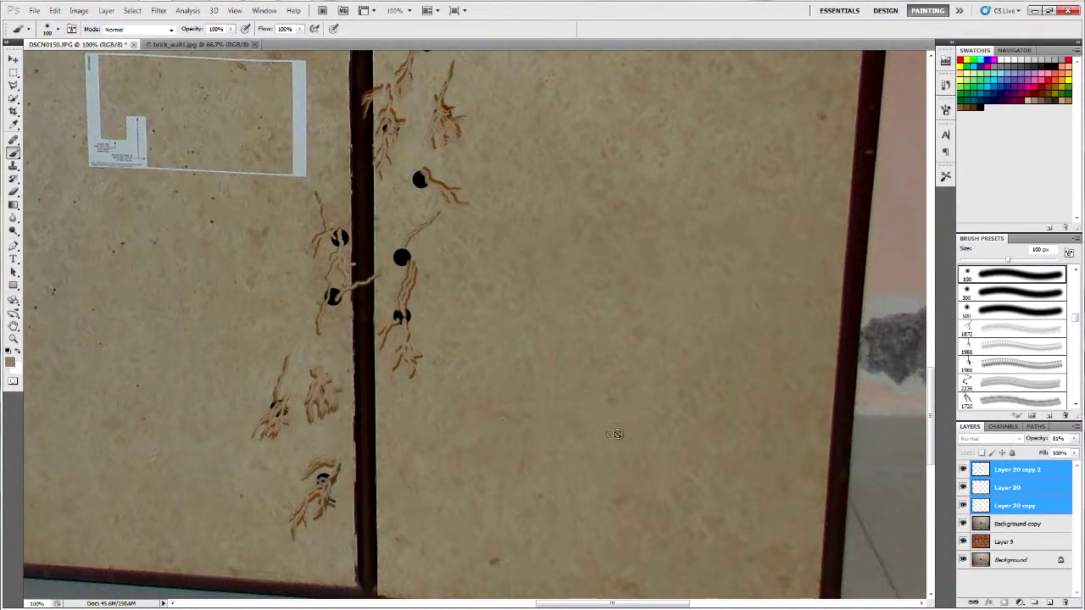
# On the Background copy layer, select a hard round 32 px brush.
pyautogui.click(975, 520)
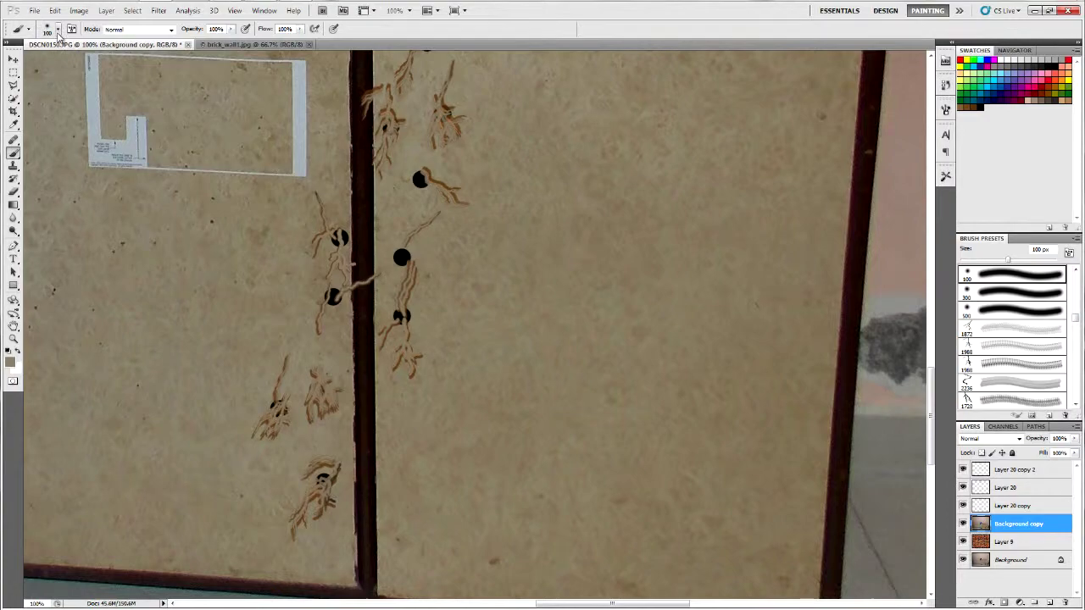
pyautogui.click(57, 30)
pyautogui.moveTo(130, 127); pyautogui.dragTo(130, 108)
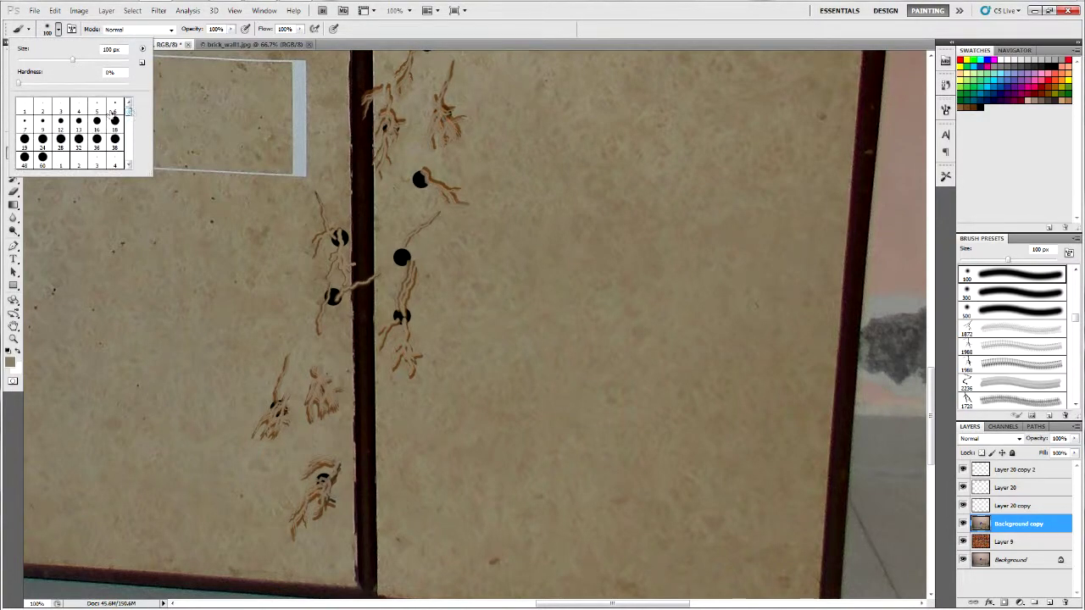
pyautogui.click(78, 149)
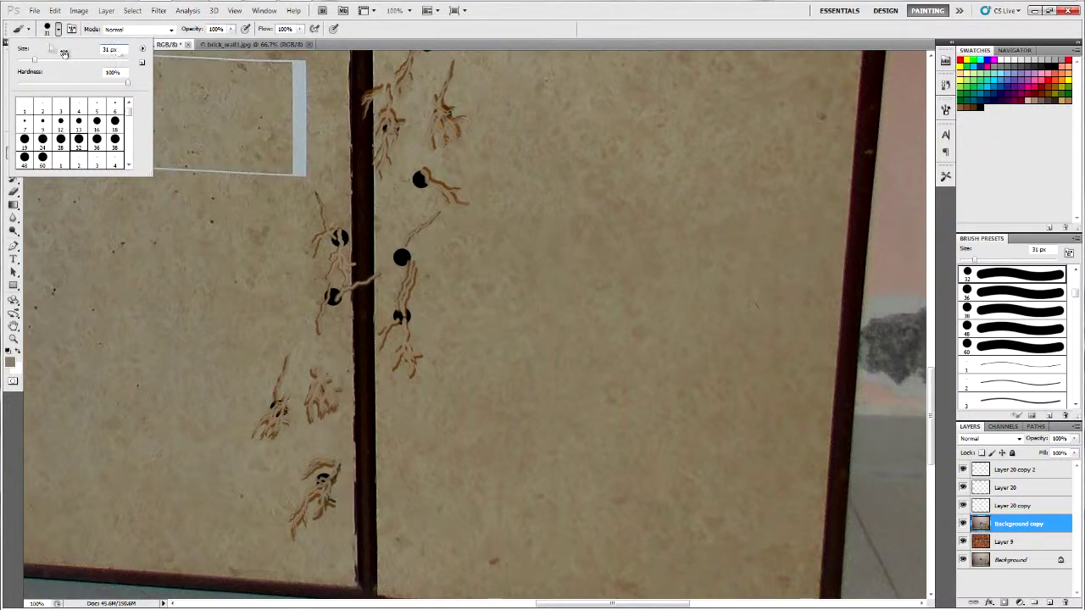
pyautogui.click(332, 166)
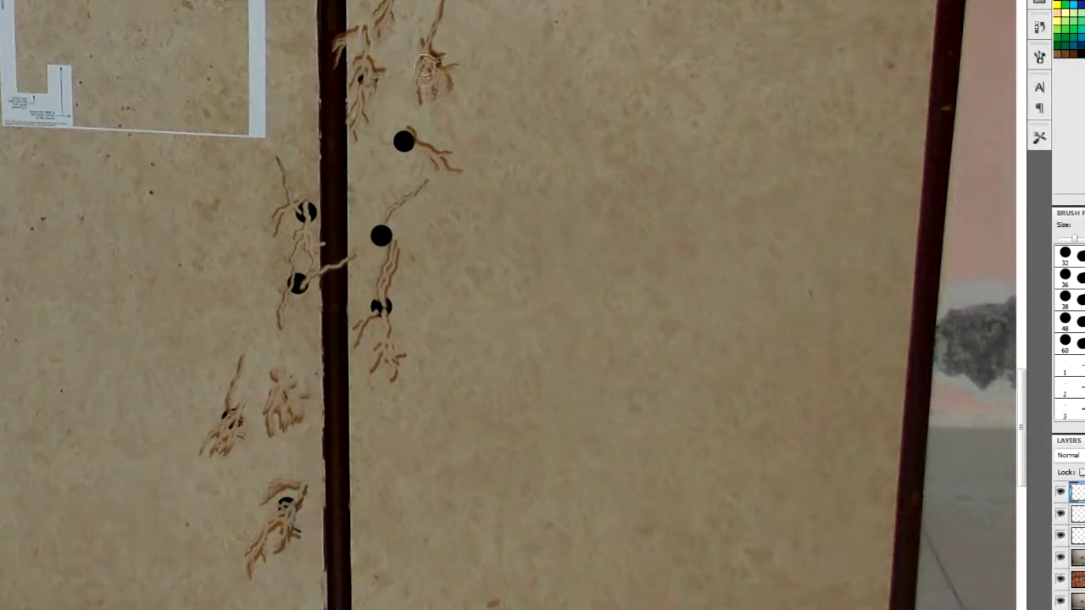
# Paint solid black dots at the centres of five brown cracks on the cupboard doors.
pyautogui.click(431, 62)
pyautogui.click(366, 78)
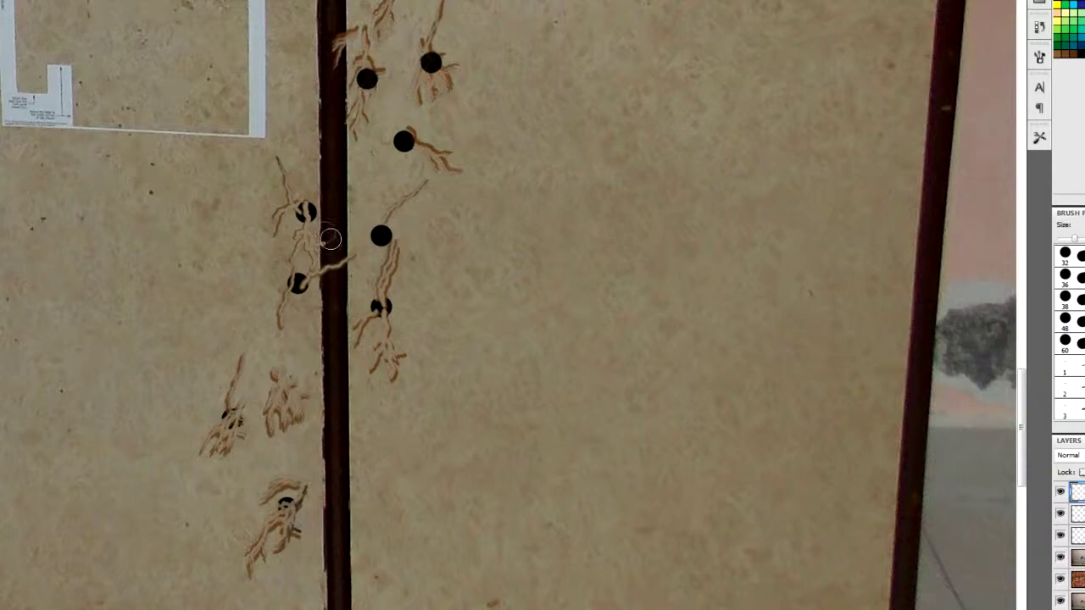
pyautogui.click(305, 212)
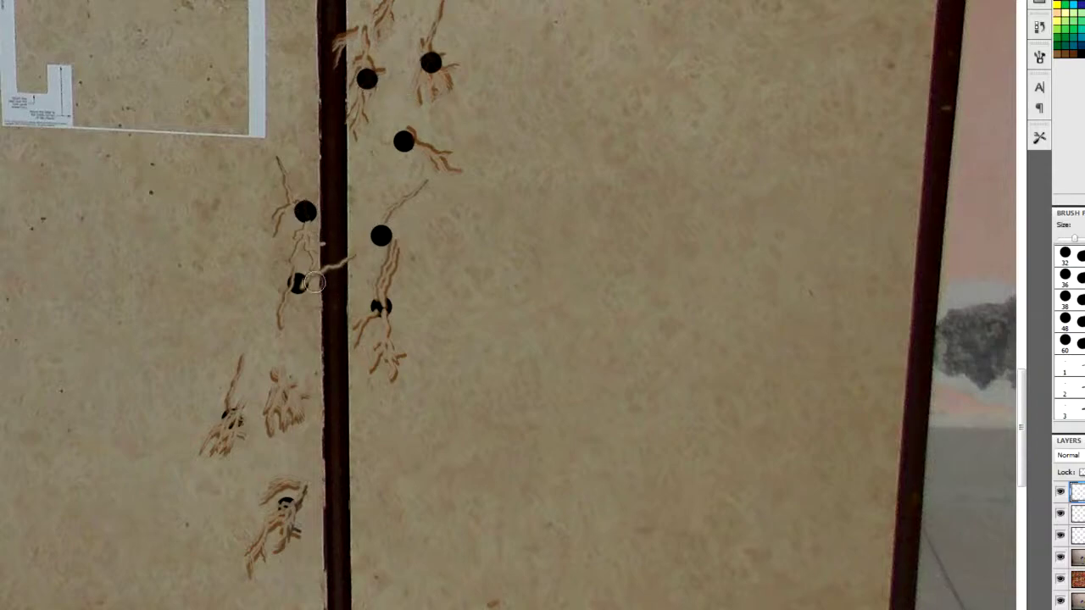
pyautogui.click(298, 284)
pyautogui.click(283, 392)
pyautogui.scroll(3, 588, 336)
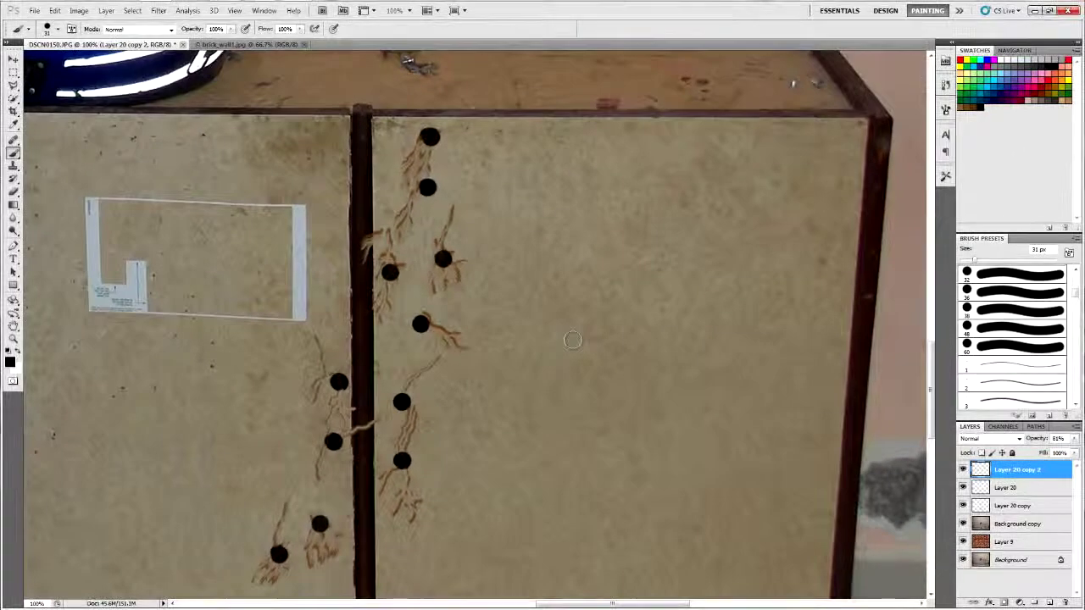
pyautogui.click(409, 10)
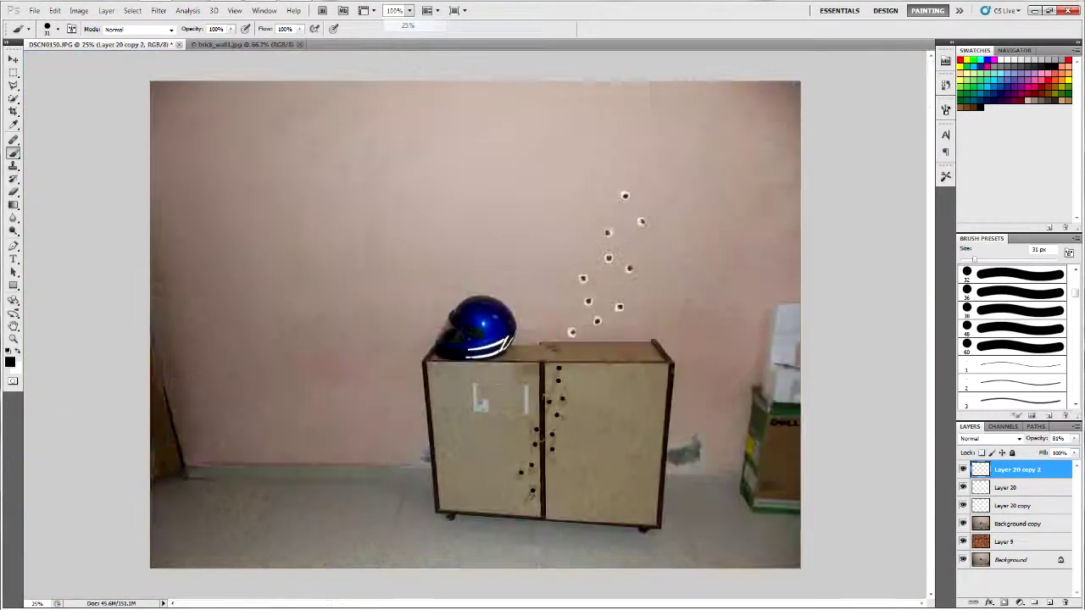
# Zoom out to 25% to view the entire room with all bullet holes.
pyautogui.click(410, 31)
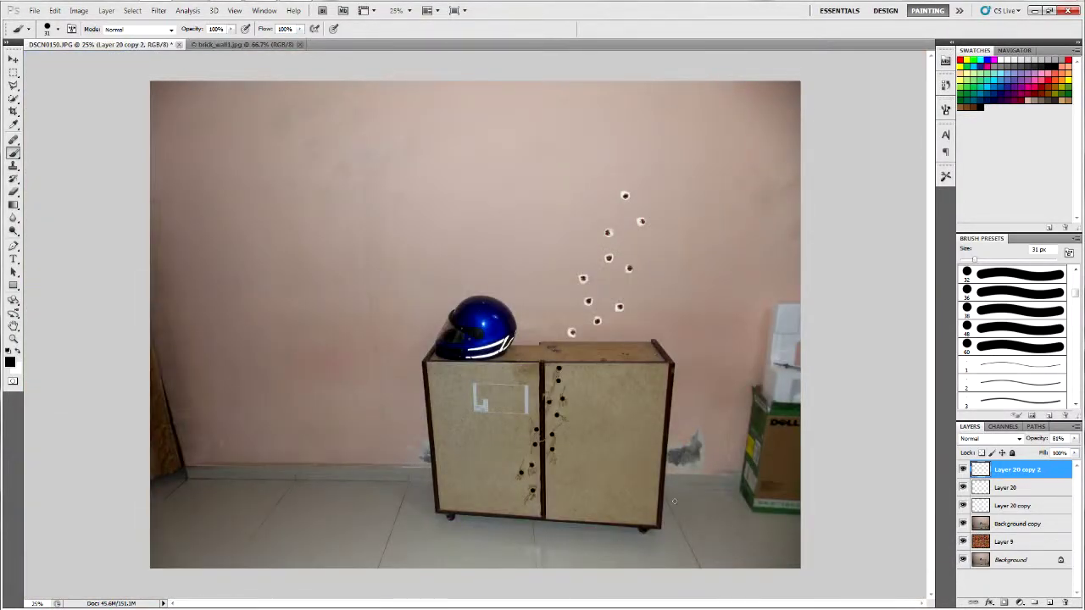